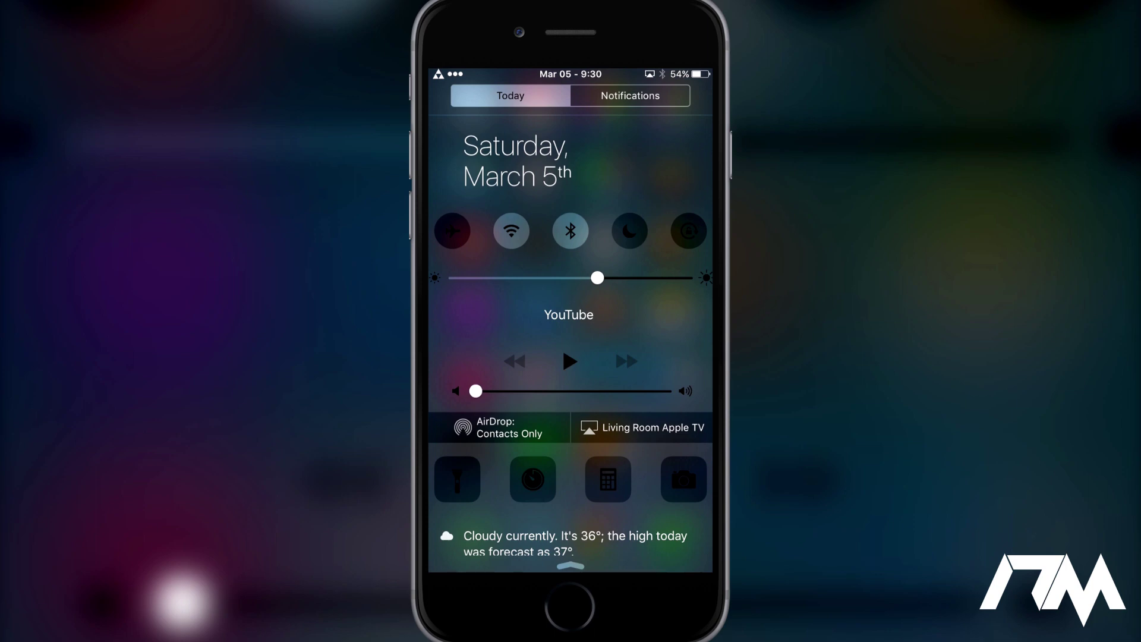
drag(638, 354, 669, 205)
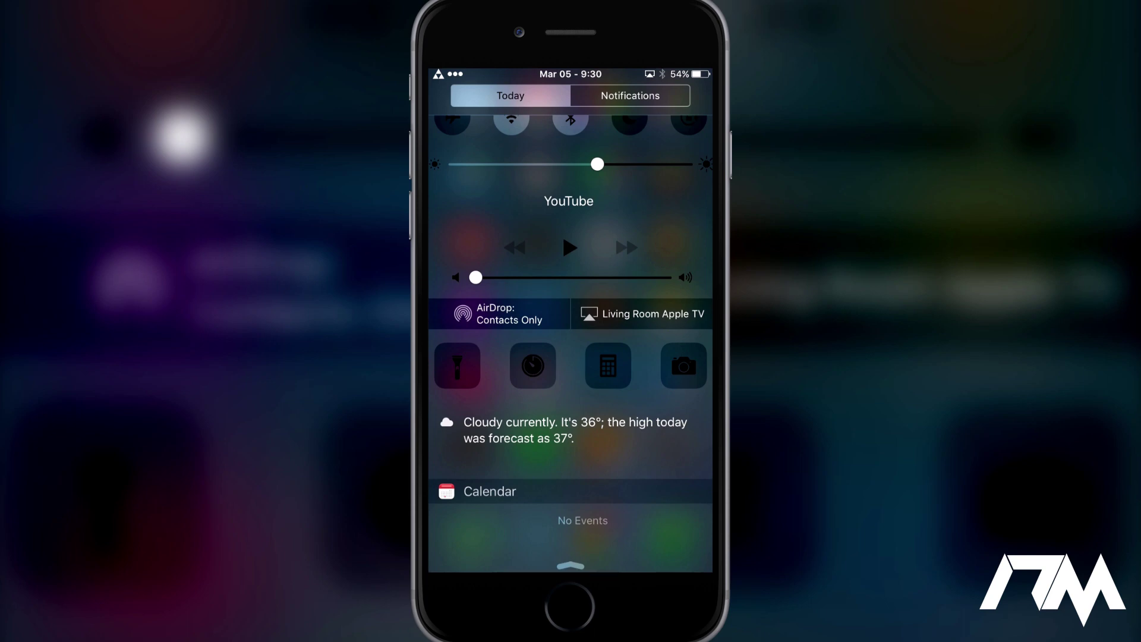
drag(637, 402, 651, 285)
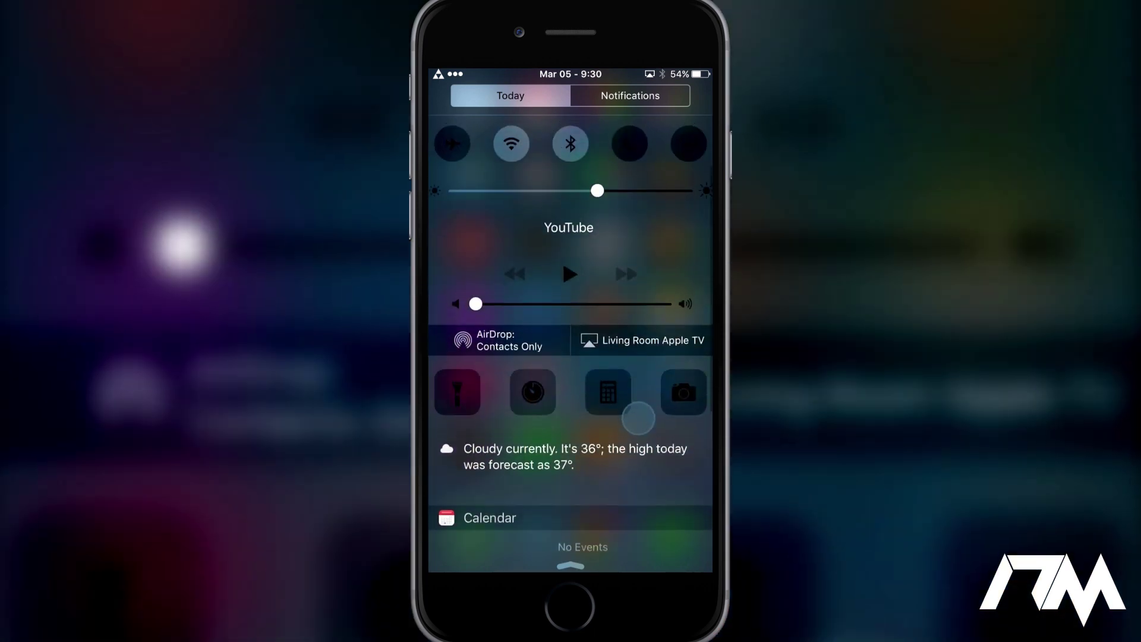
mouse_move(638, 407)
mouse_down()
mouse_move(658, 303)
mouse_move(639, 476)
mouse_up()
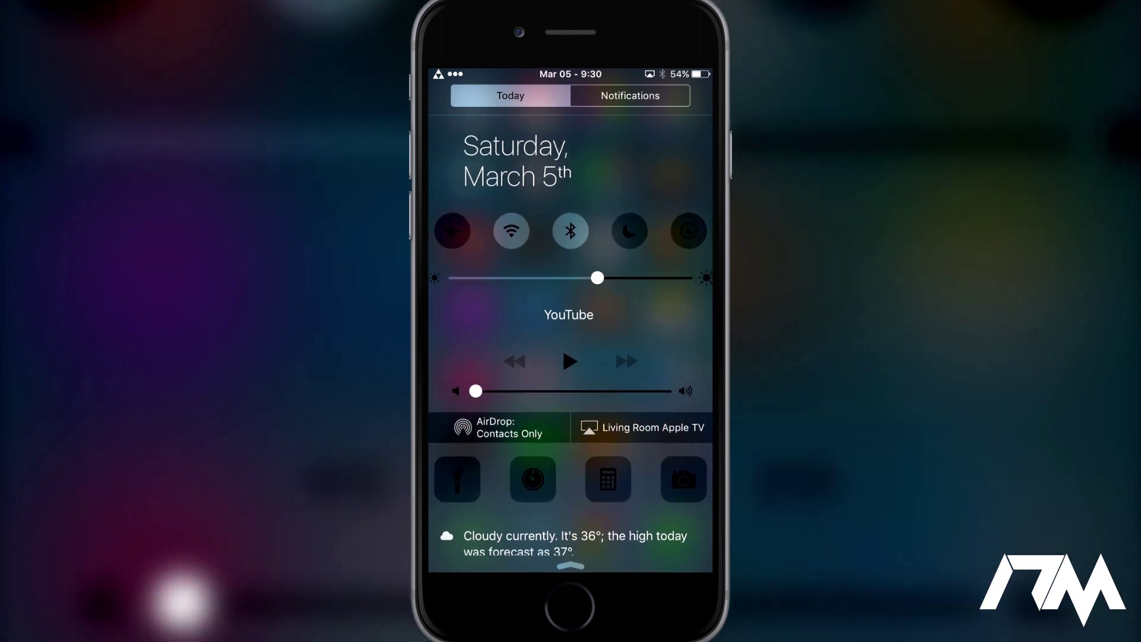
- Close Notification Center, then pull up Control Center over the home screen and dismiss it
drag(571, 564, 571, 268)
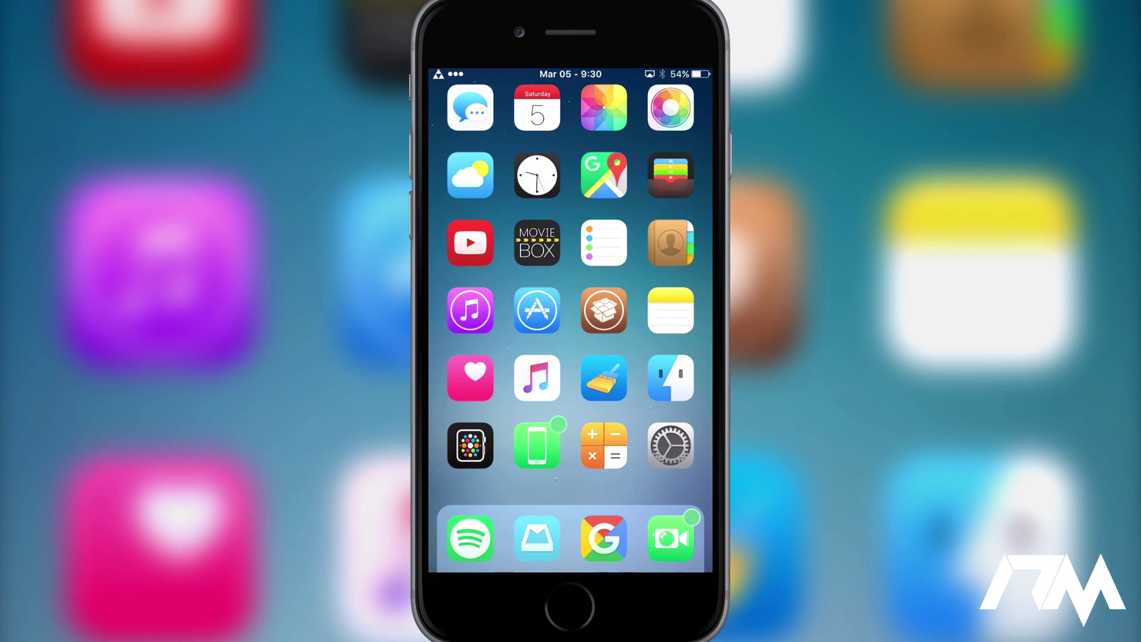
drag(571, 570, 577, 414)
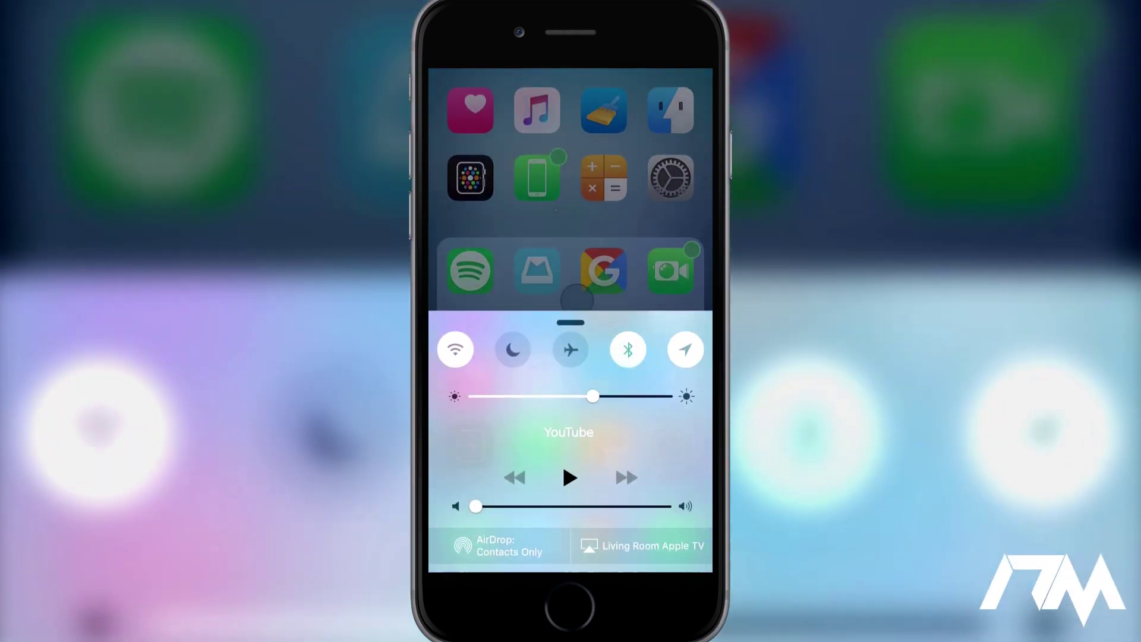
drag(571, 303, 571, 563)
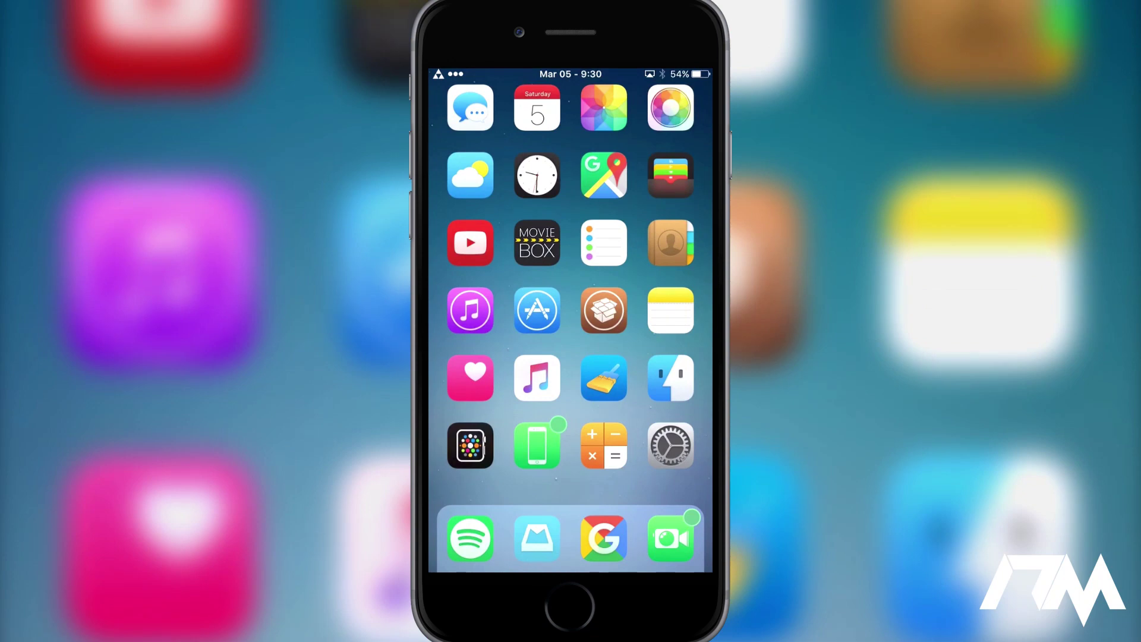
- Pull down Notification Center to show the Today view with the merged Ensemble toggles
mouse_move(571, 72)
mouse_down()
mouse_move(571, 415)
mouse_move(570, 71)
mouse_up()
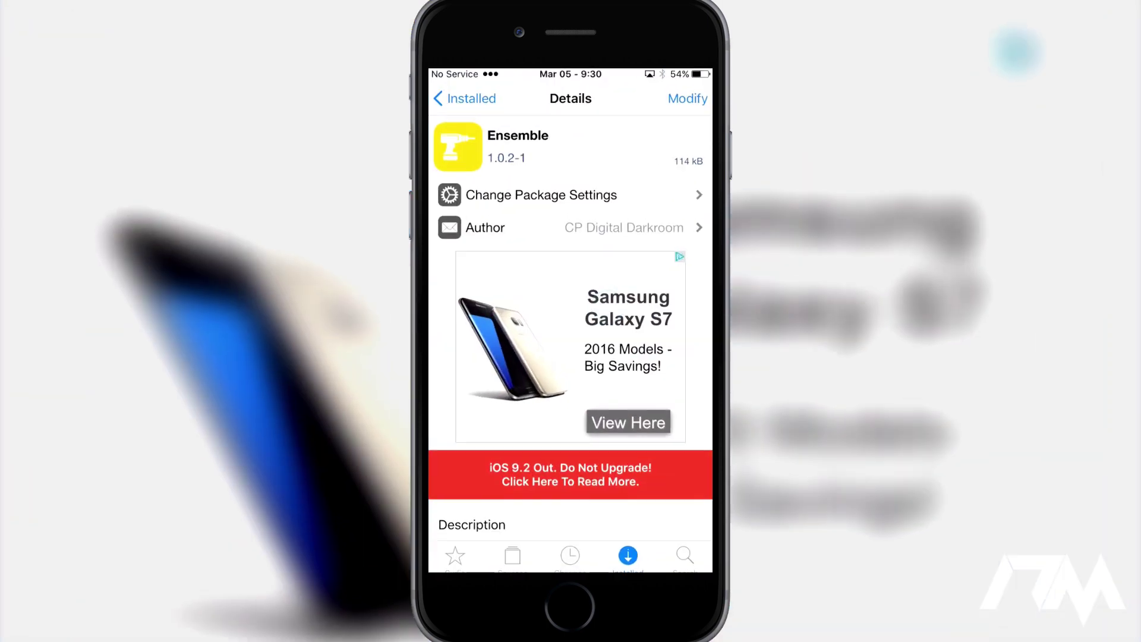
scroll(571, 356, down, 2)
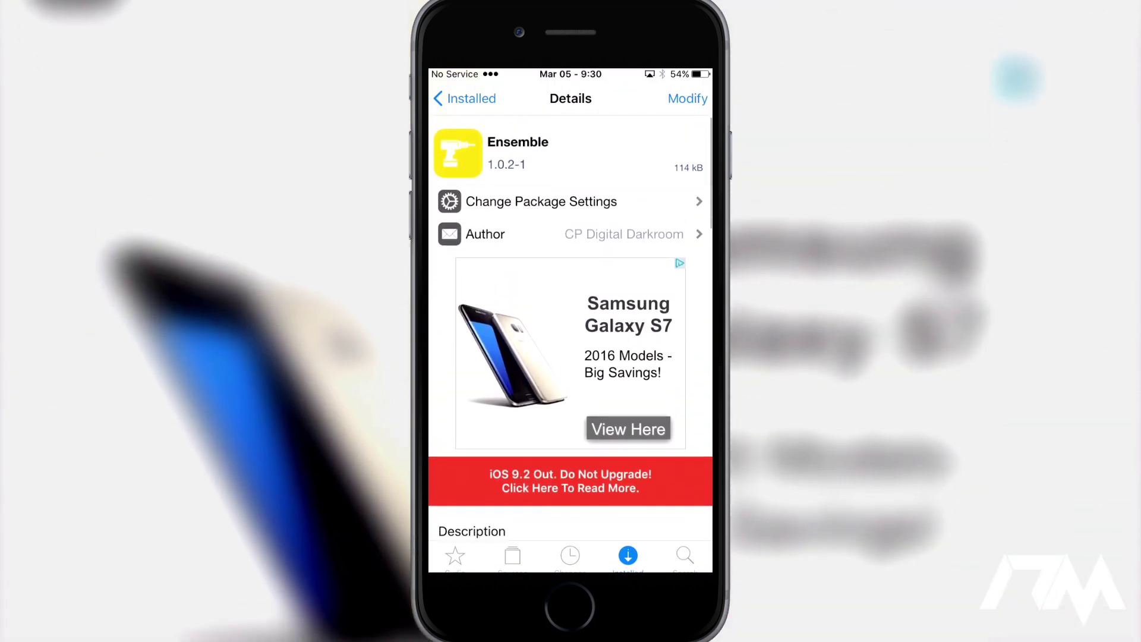